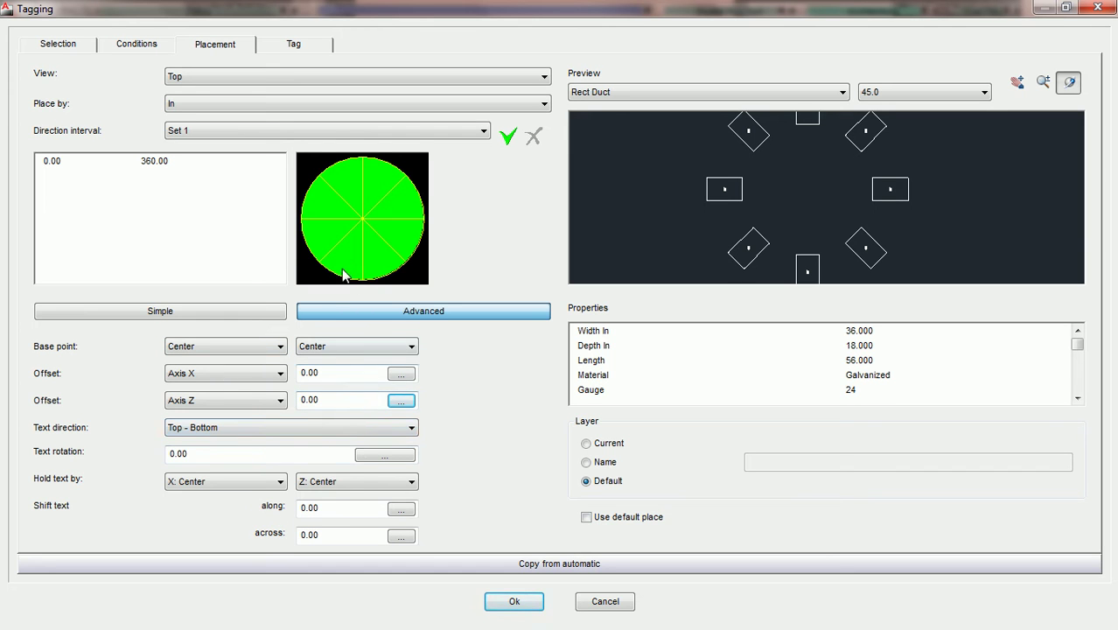
- Add a second direction interval set to the tag placement settings
{"action": "left_click", "coordinate": [483, 130]}
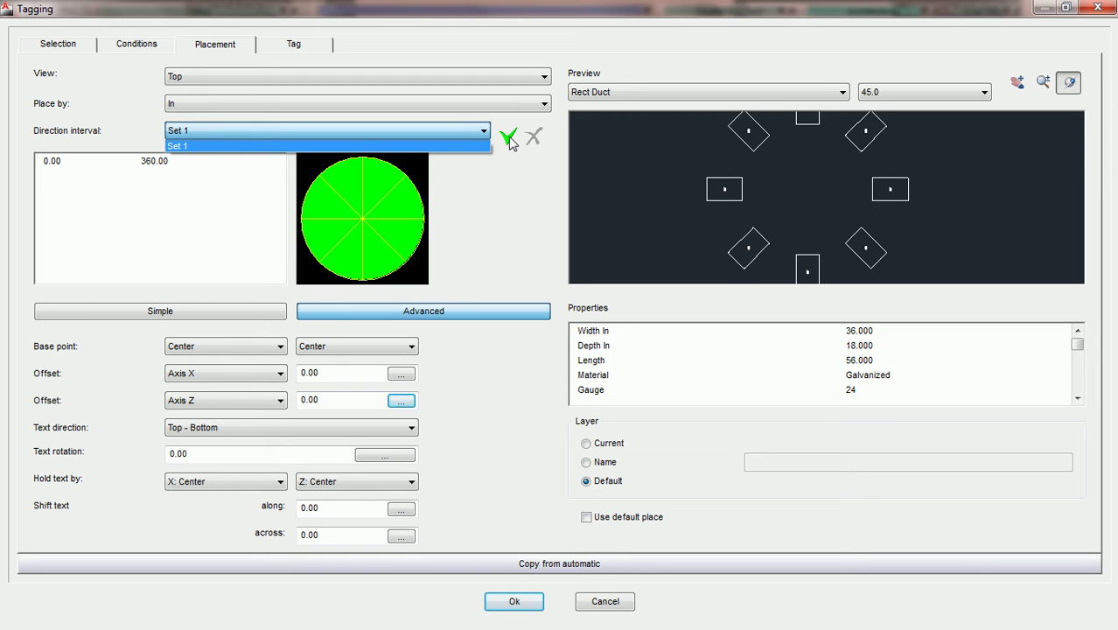
{"action": "left_click", "coordinate": [509, 140]}
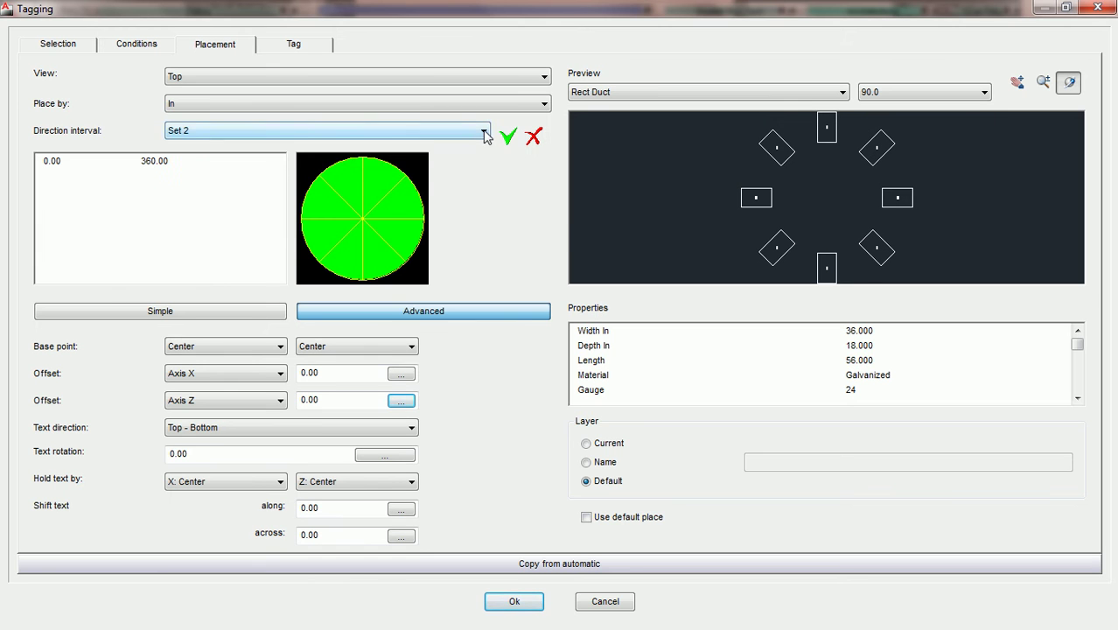
{"action": "left_click", "coordinate": [483, 131]}
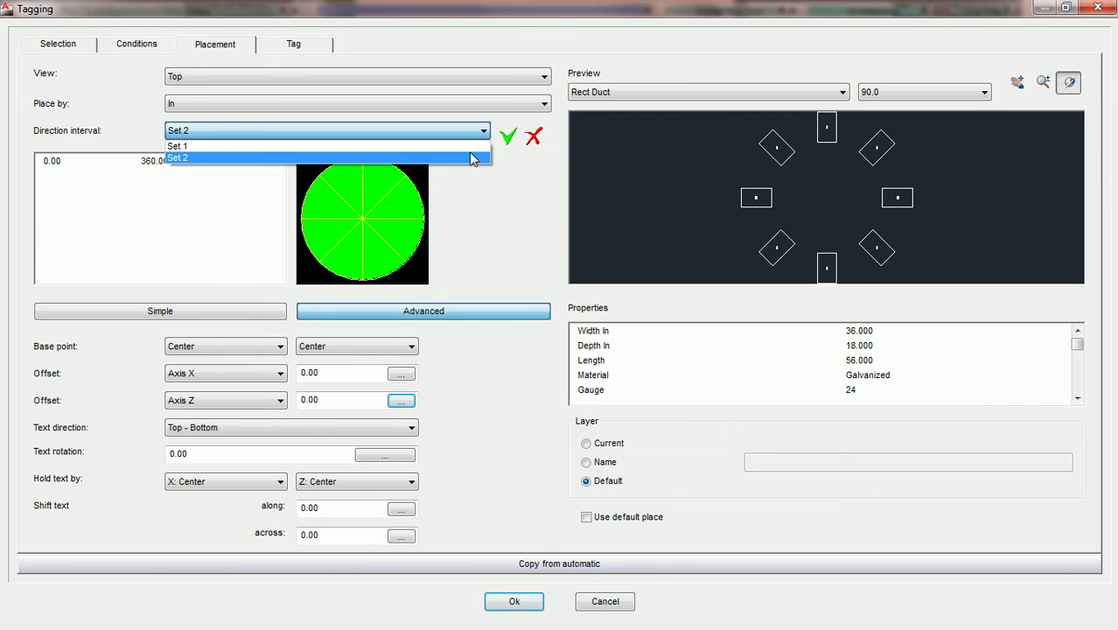
- Add a third direction interval set and delete it again
{"action": "left_click", "coordinate": [510, 140]}
{"action": "left_click", "coordinate": [507, 137]}
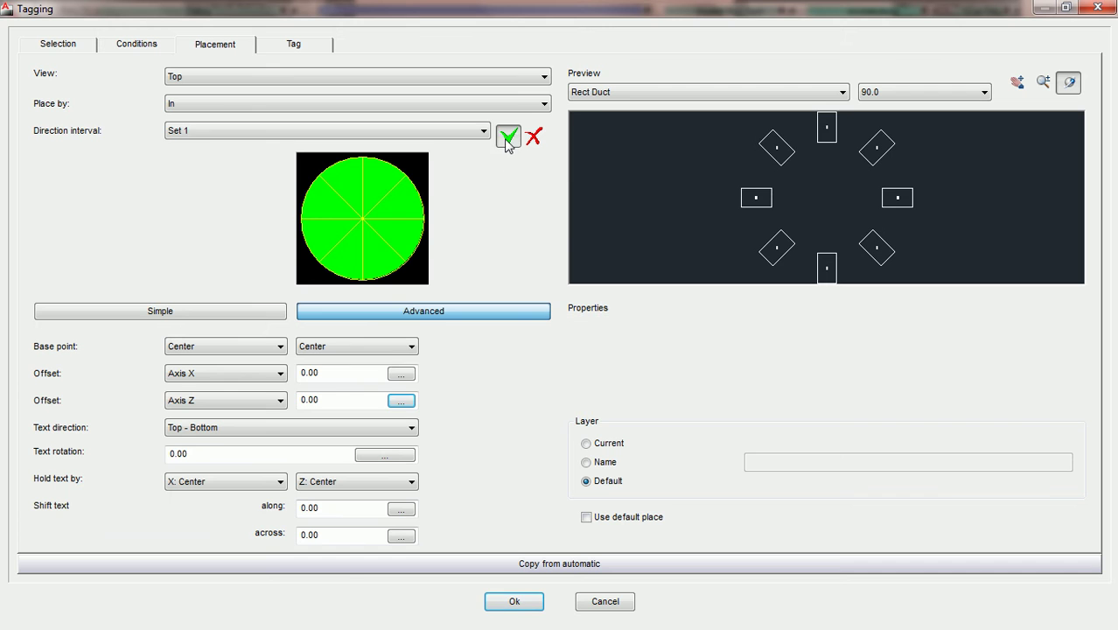
{"action": "left_click", "coordinate": [484, 133]}
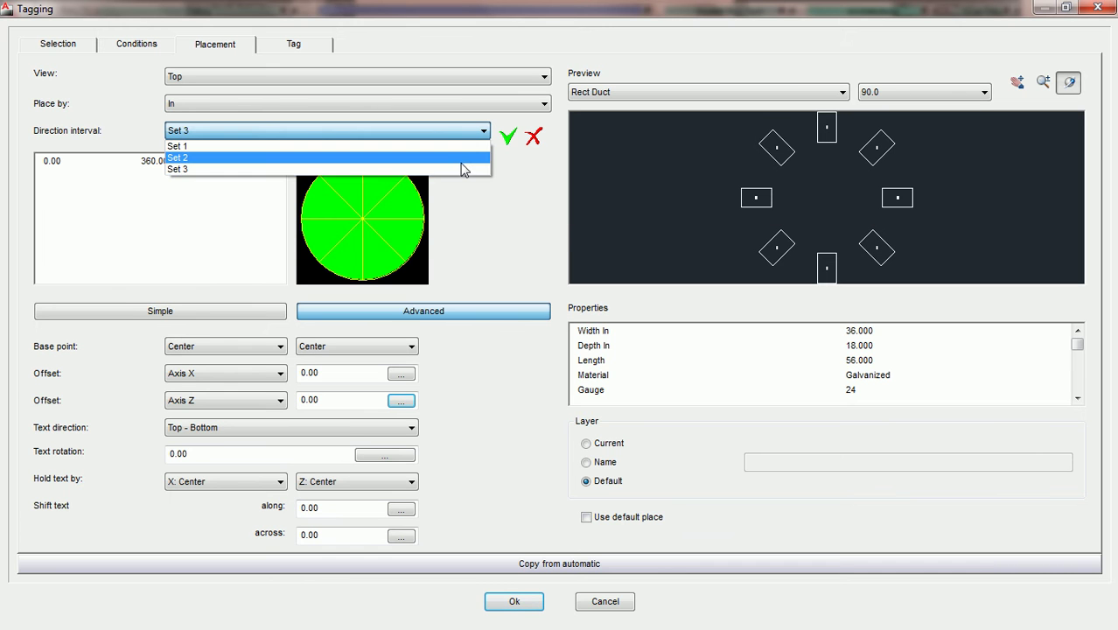
{"action": "left_click", "coordinate": [462, 171]}
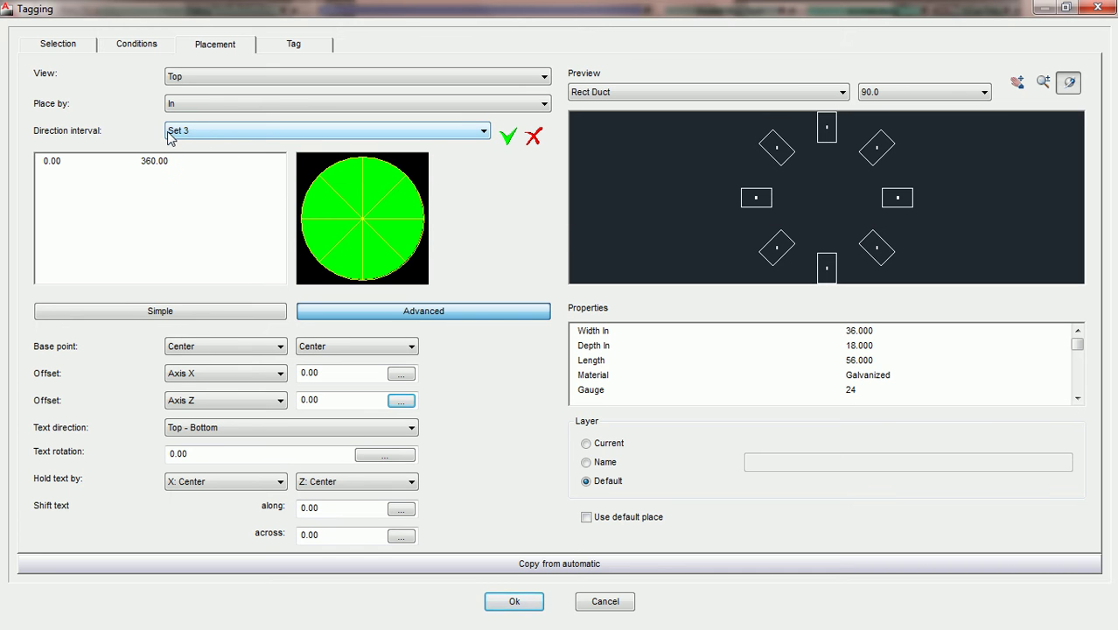
{"action": "left_click", "coordinate": [534, 138]}
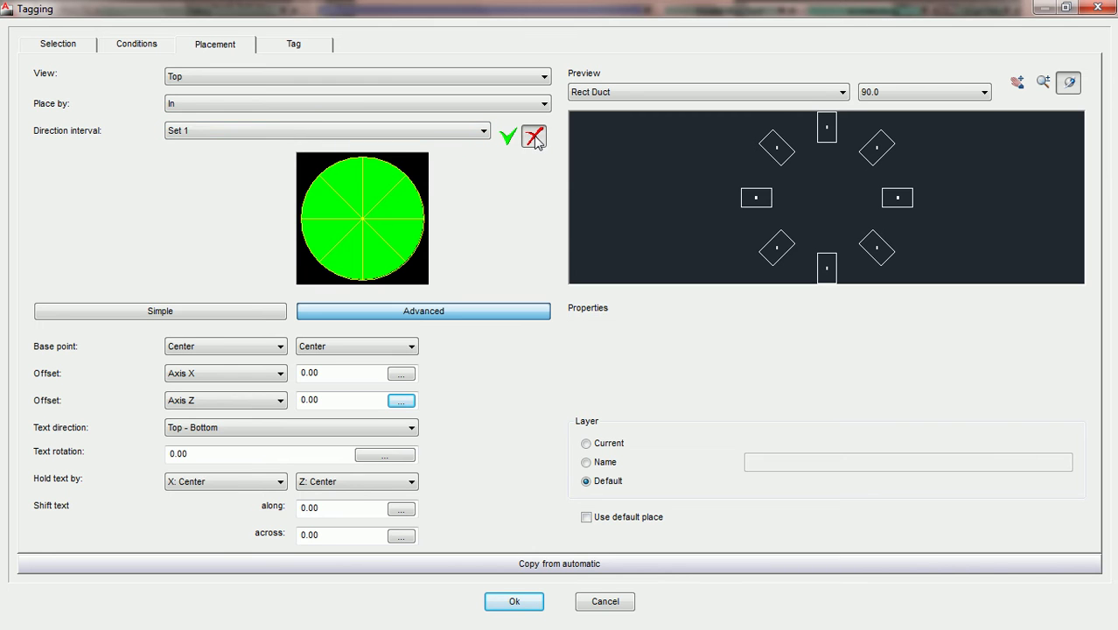
- Select Set 1 and limit its direction interval to the sector from 45 to 90 degrees
{"action": "left_click", "coordinate": [482, 138]}
{"action": "left_click", "coordinate": [481, 137]}
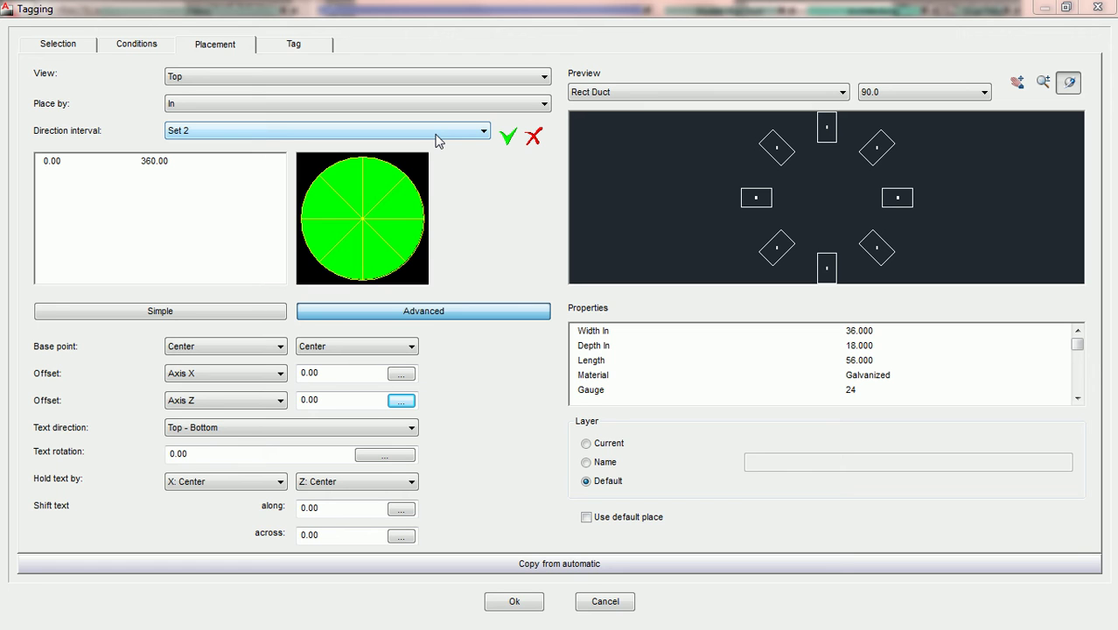
{"action": "left_click", "coordinate": [437, 139]}
{"action": "left_click", "coordinate": [439, 147]}
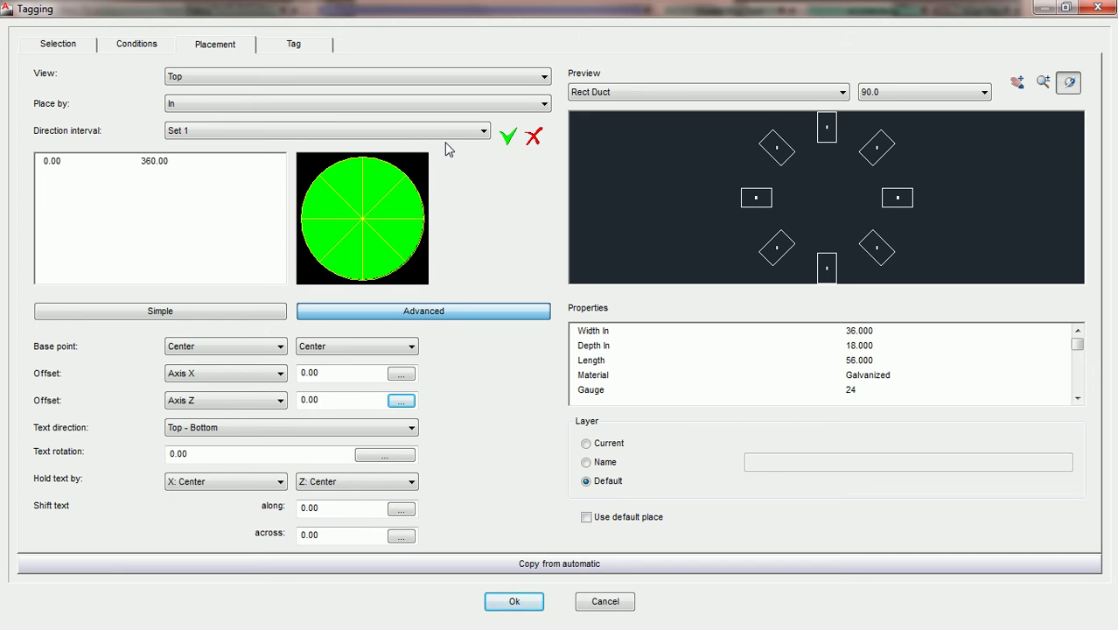
{"action": "left_click", "coordinate": [377, 186]}
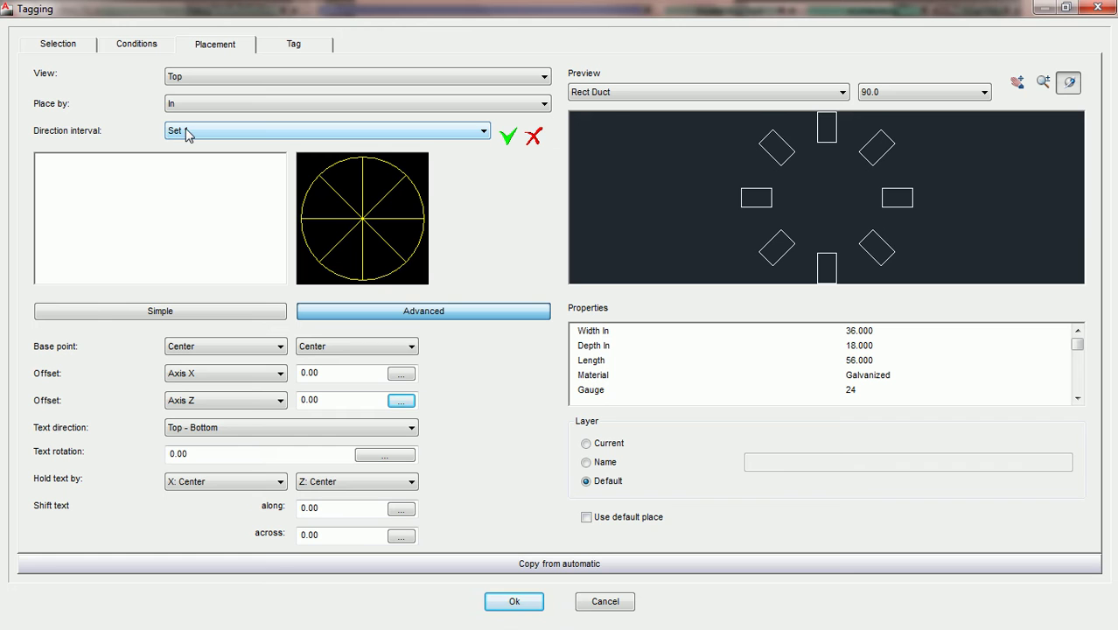
{"action": "left_click", "coordinate": [379, 190]}
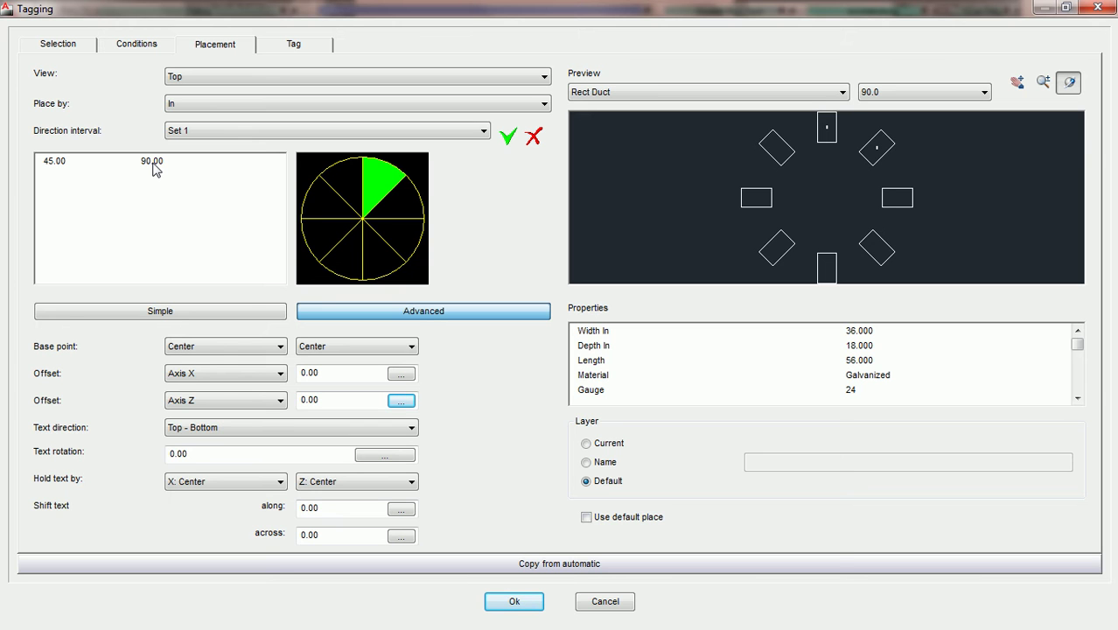
- Examine in the preview which rectangular duct orientations get tagged with Set 1's interval
{"action": "scroll", "coordinate": [842, 201], "scroll_direction": "up", "scroll_amount": 2}
{"action": "scroll", "coordinate": [842, 201], "scroll_direction": "up", "scroll_amount": 2}
{"action": "scroll", "coordinate": [842, 201], "scroll_direction": "up", "scroll_amount": 1}
{"action": "middle_click_drag", "start_coordinate": [940, 197], "coordinate": [677, 197]}
{"action": "middle_click_drag", "start_coordinate": [818, 194], "coordinate": [745, 195]}
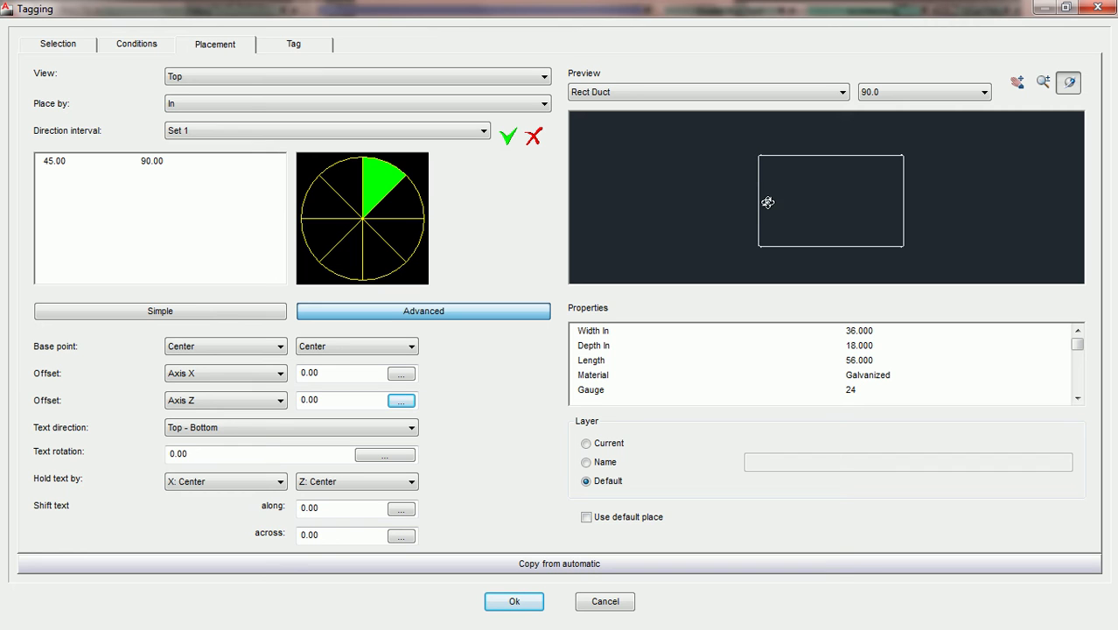
{"action": "scroll", "coordinate": [786, 197], "scroll_direction": "down", "scroll_amount": 4}
{"action": "scroll", "coordinate": [788, 193], "scroll_direction": "up", "scroll_amount": 5}
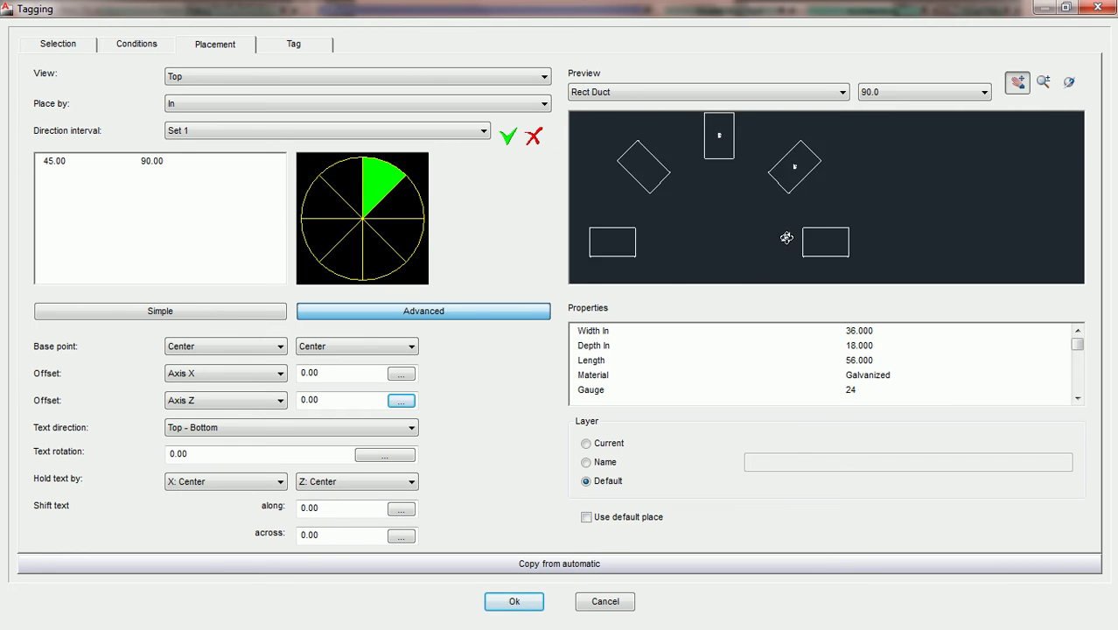
{"action": "left_click_drag", "start_coordinate": [791, 203], "coordinate": [819, 207]}
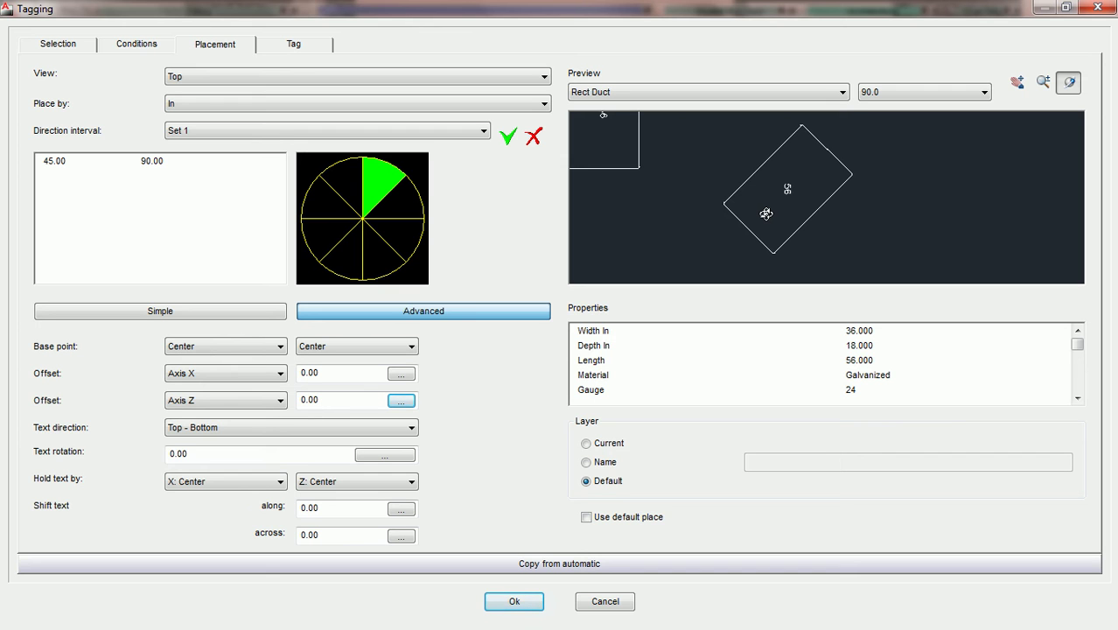
{"action": "scroll", "coordinate": [765, 213], "scroll_direction": "down", "scroll_amount": 5}
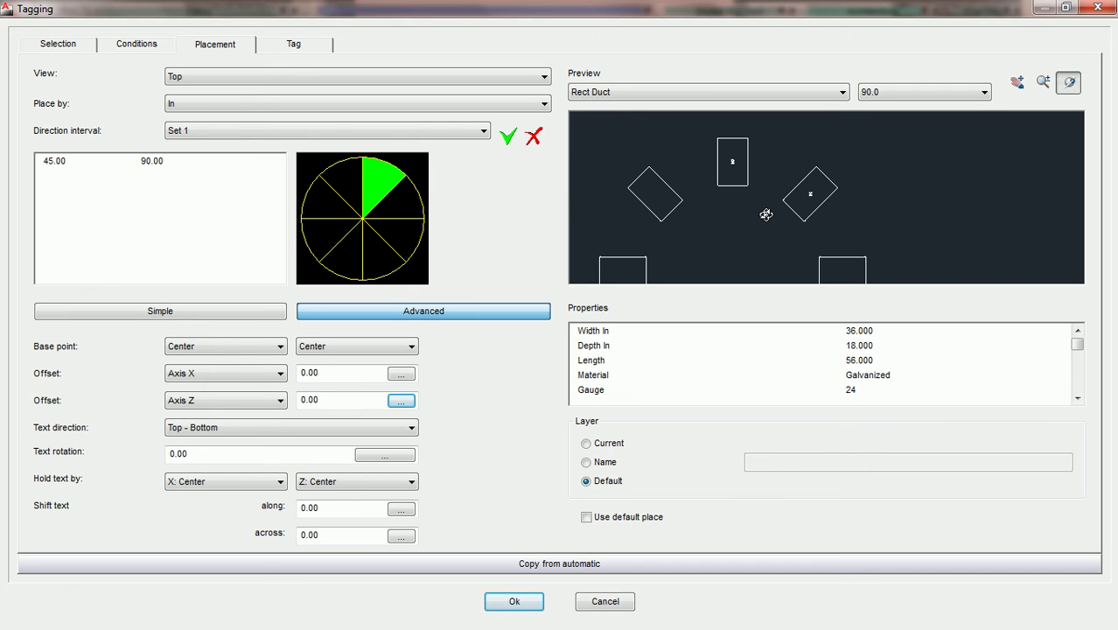
{"action": "scroll", "coordinate": [763, 218], "scroll_direction": "up", "scroll_amount": 3}
{"action": "left_click_drag", "start_coordinate": [739, 237], "coordinate": [802, 210]}
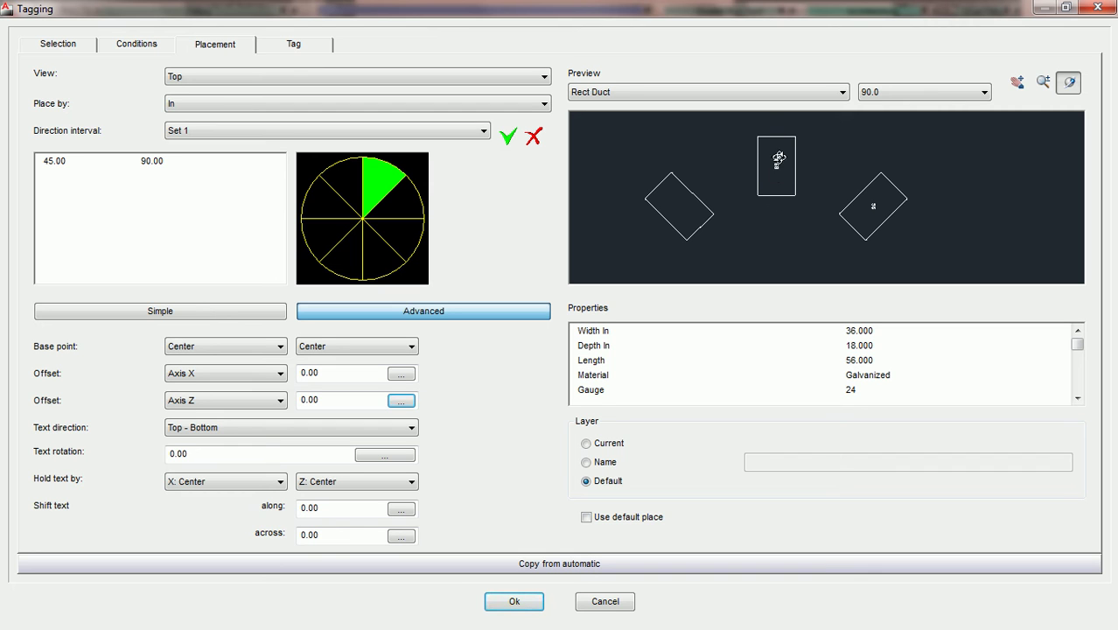
{"action": "middle_click_drag", "start_coordinate": [846, 250], "coordinate": [847, 202]}
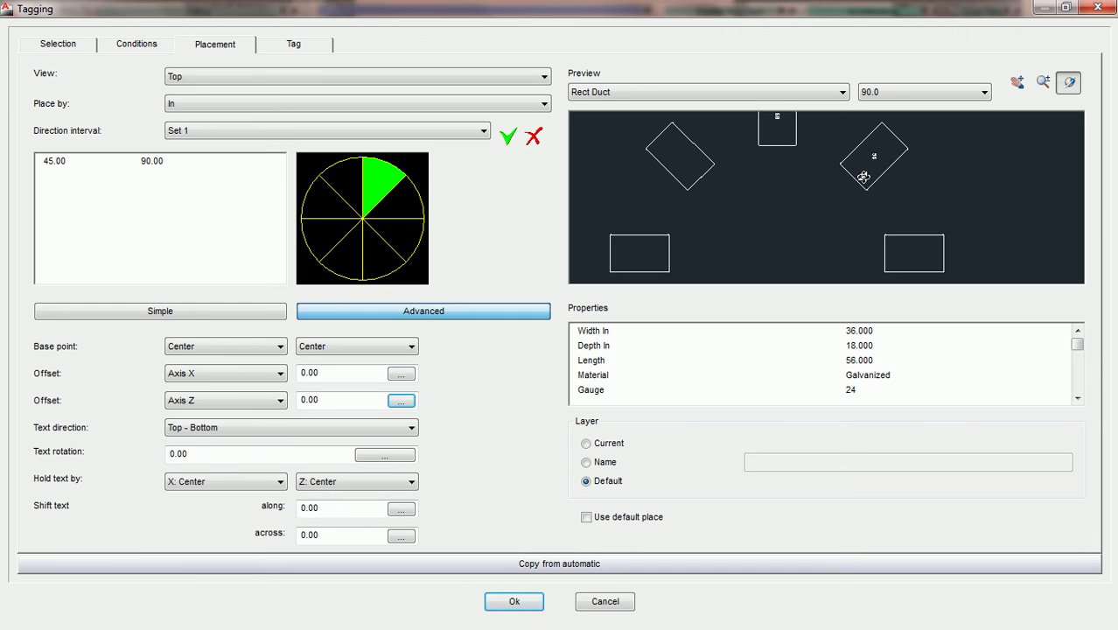
- Extend Set 1's direction intervals to cover 0 to 90 and 270 to 360 degrees
{"action": "left_click", "coordinate": [394, 213]}
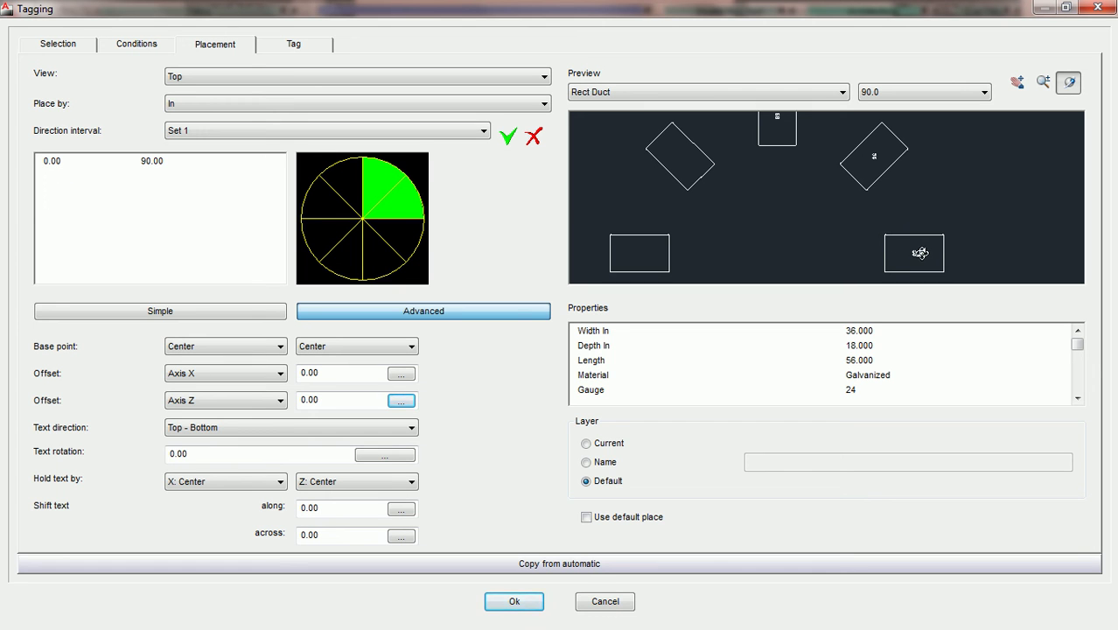
{"action": "scroll", "coordinate": [964, 223], "scroll_direction": "down", "scroll_amount": 1}
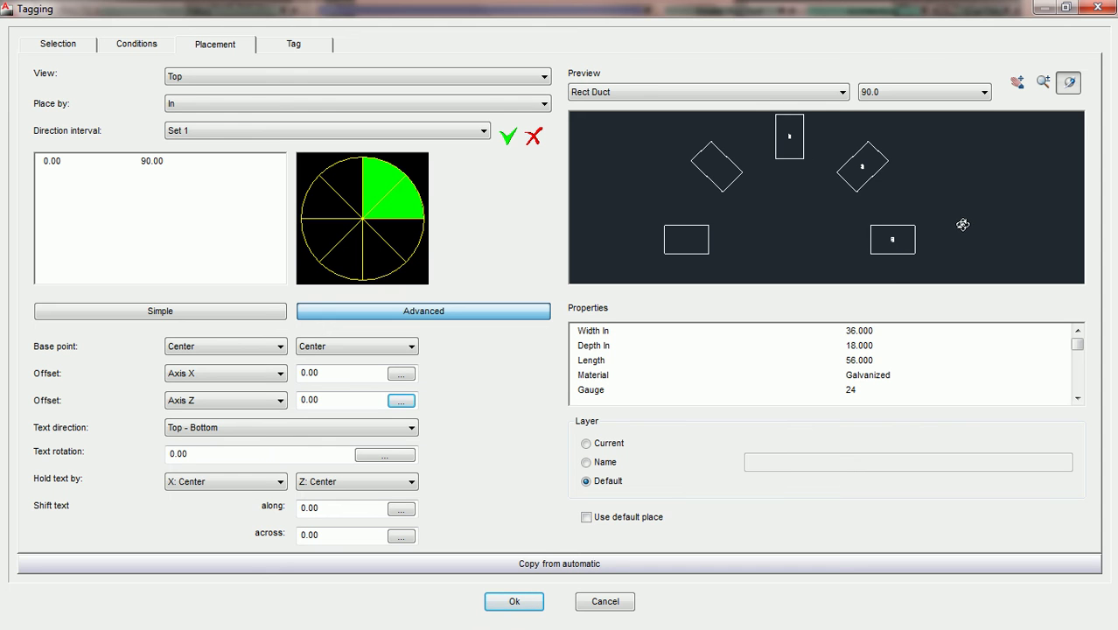
{"action": "scroll", "coordinate": [957, 230], "scroll_direction": "down", "scroll_amount": 1}
{"action": "middle_click_drag", "start_coordinate": [956, 229], "coordinate": [959, 179]}
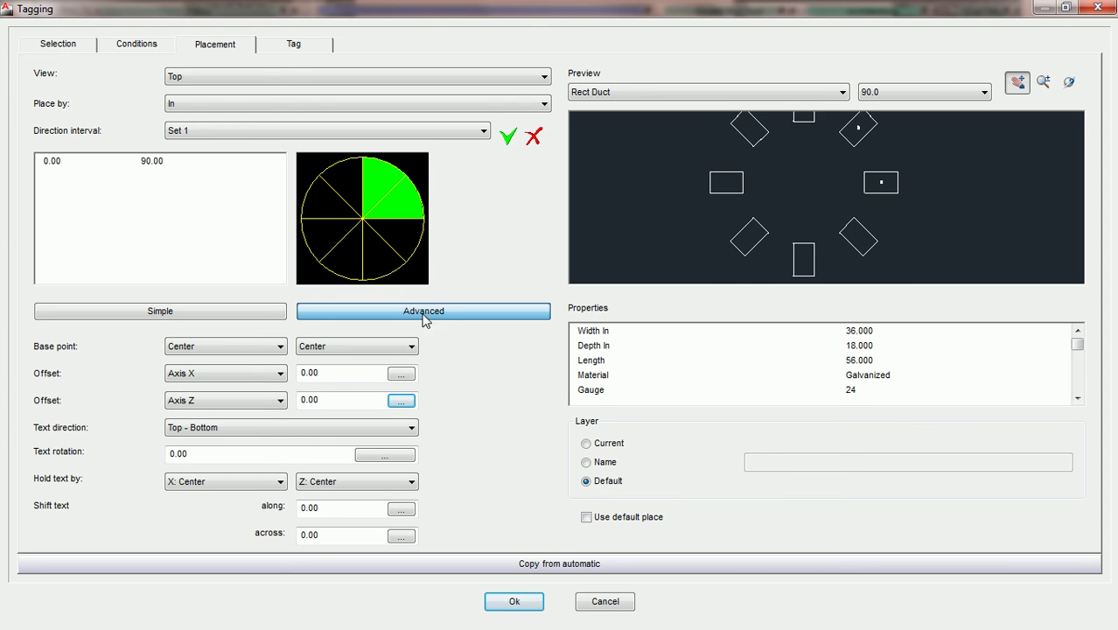
{"action": "left_click", "coordinate": [402, 245]}
{"action": "left_click", "coordinate": [385, 262]}
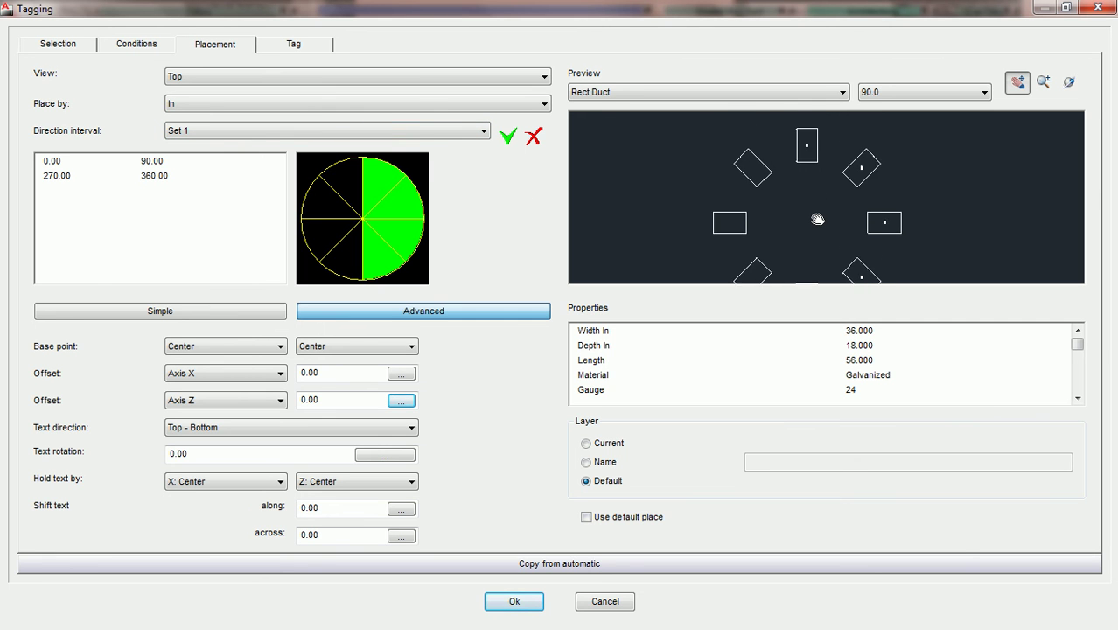
{"action": "scroll", "coordinate": [815, 185], "scroll_direction": "up", "scroll_amount": 4}
{"action": "mouse_move", "coordinate": [815, 192]}
{"action": "left_mouse_down"}
{"action": "mouse_move", "coordinate": [815, 259]}
{"action": "mouse_move", "coordinate": [823, 190]}
{"action": "mouse_move", "coordinate": [823, 237]}
{"action": "mouse_move", "coordinate": [813, 208]}
{"action": "left_mouse_up"}
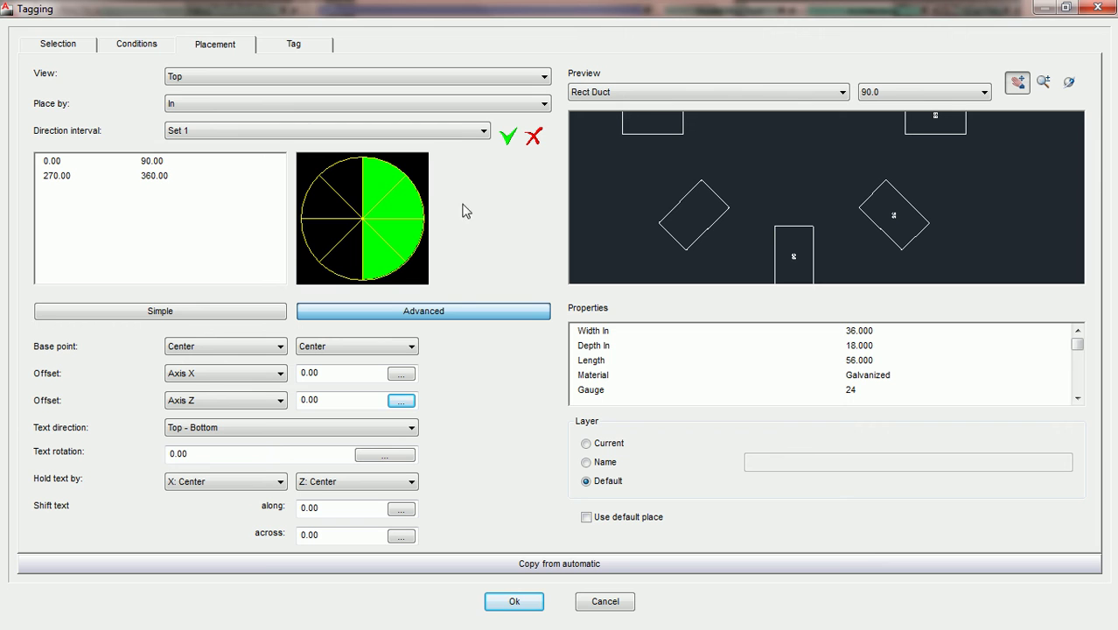
- Select Set 2 and limit its direction interval to the half circle from 90 to 270 degrees
{"action": "left_click", "coordinate": [461, 134]}
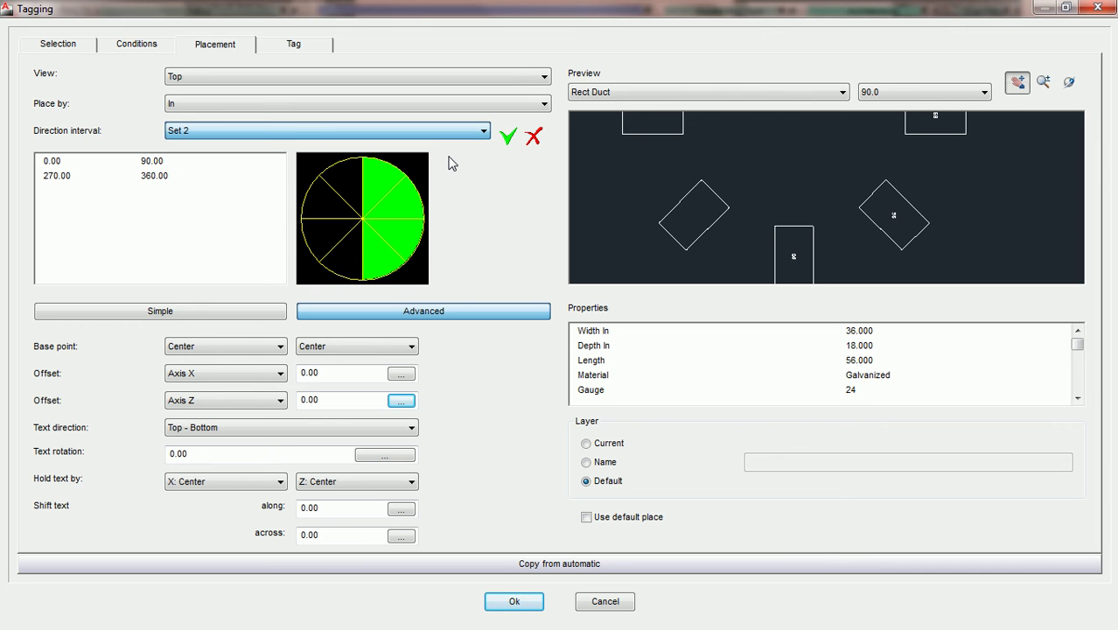
{"action": "left_click", "coordinate": [451, 158]}
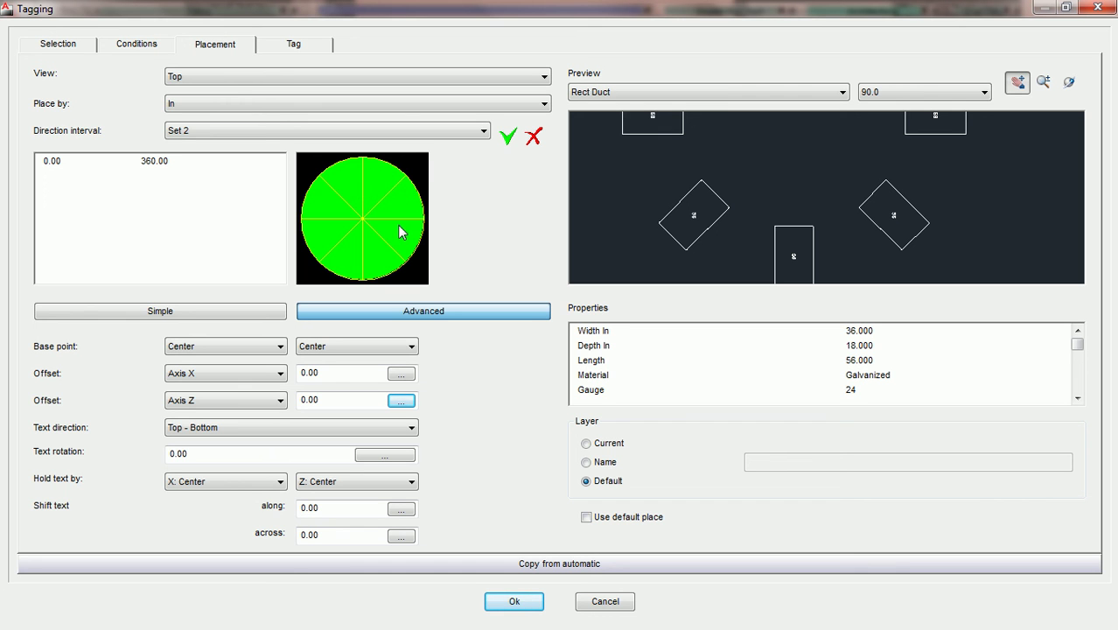
{"action": "left_click", "coordinate": [349, 182]}
{"action": "left_click_drag", "start_coordinate": [348, 179], "coordinate": [349, 256]}
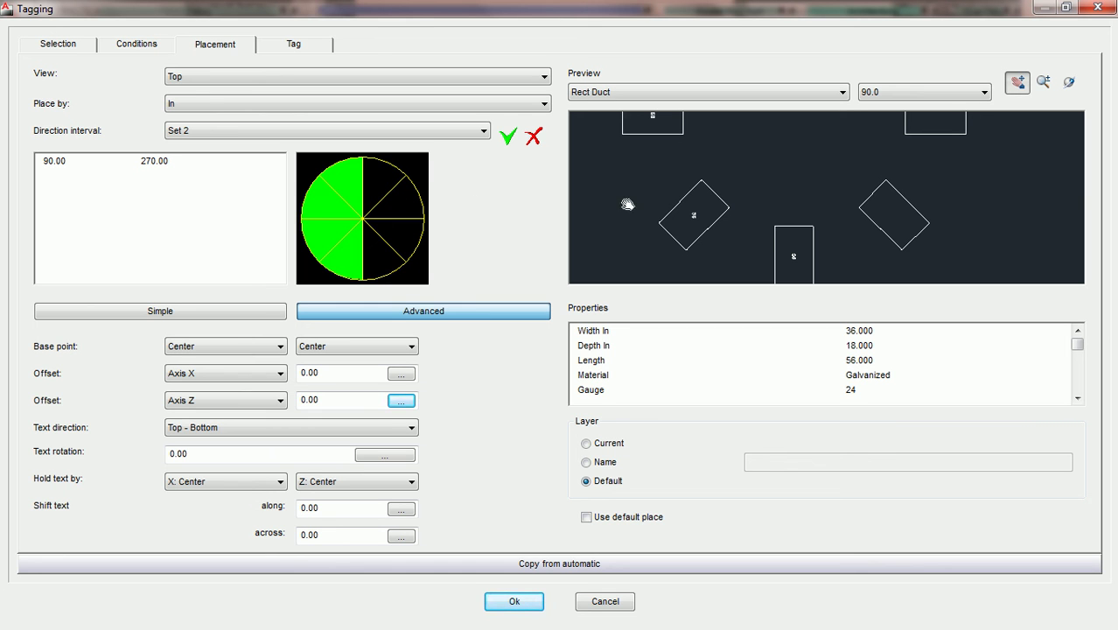
{"action": "mouse_move", "coordinate": [823, 242]}
{"action": "left_mouse_down"}
{"action": "mouse_move", "coordinate": [823, 210]}
{"action": "mouse_move", "coordinate": [812, 208]}
{"action": "mouse_move", "coordinate": [860, 191]}
{"action": "left_mouse_up"}
{"action": "scroll", "coordinate": [812, 209], "scroll_direction": "up", "scroll_amount": 4}
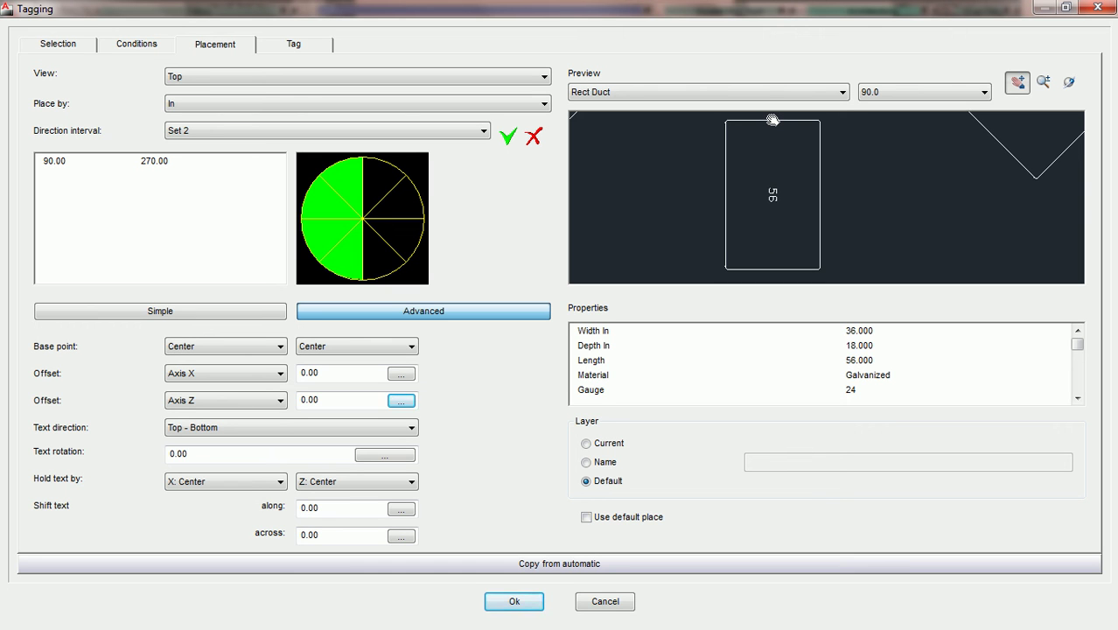
- In Set 1, change the start angle of the interval ending at 360 degrees to 271
{"action": "left_click", "coordinate": [480, 133]}
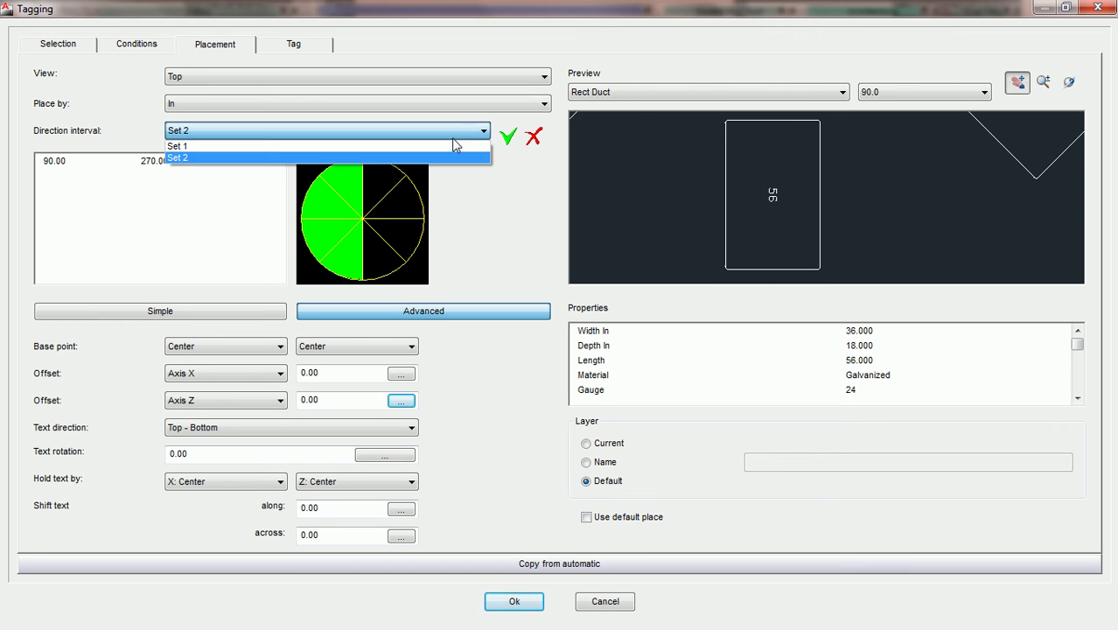
{"action": "left_click", "coordinate": [447, 147]}
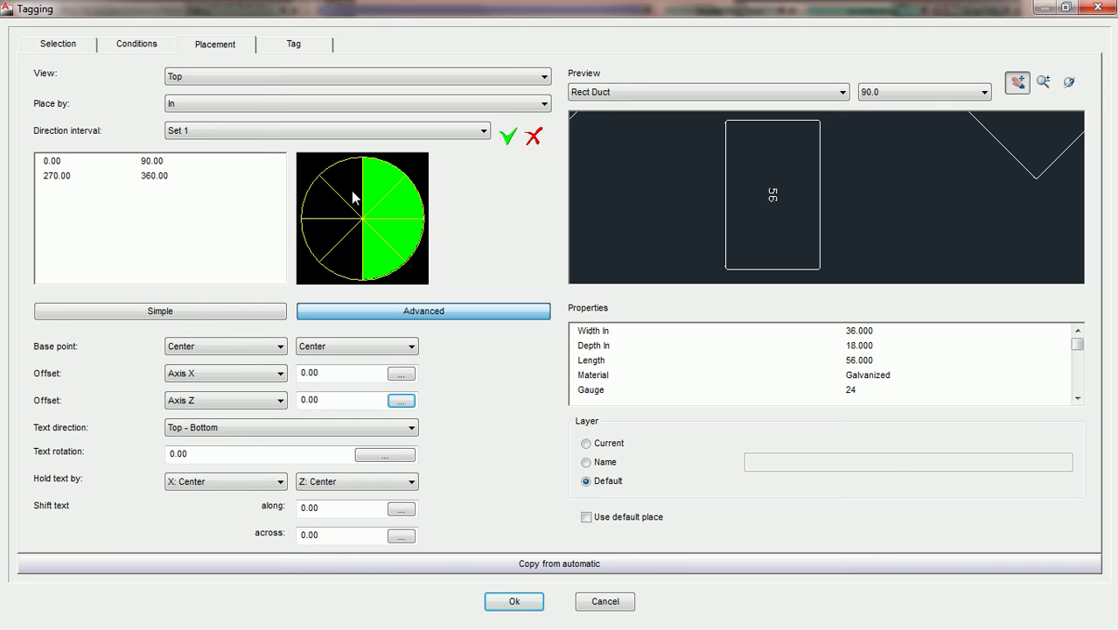
{"action": "double_click", "coordinate": [59, 175]}
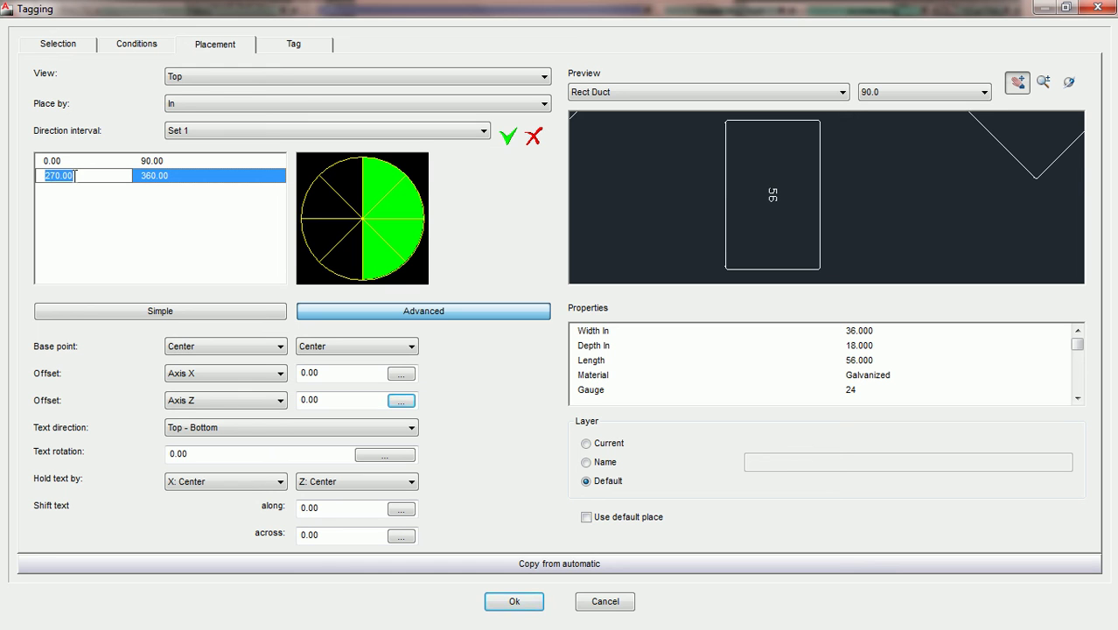
{"action": "type", "text": "271"}
{"action": "key", "text": "Return"}
- Try a start angle of 285 for Set 1's second interval and restore it to 271
{"action": "type", "text": "285"}
{"action": "key", "text": "Return"}
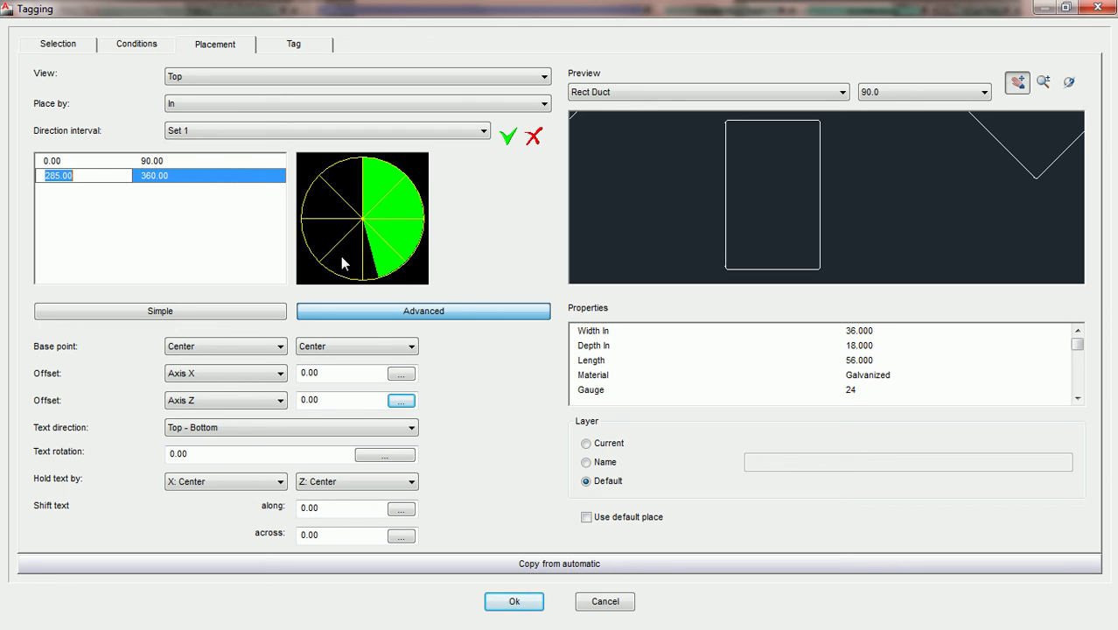
{"action": "type", "text": "271"}
{"action": "key", "text": "Return"}
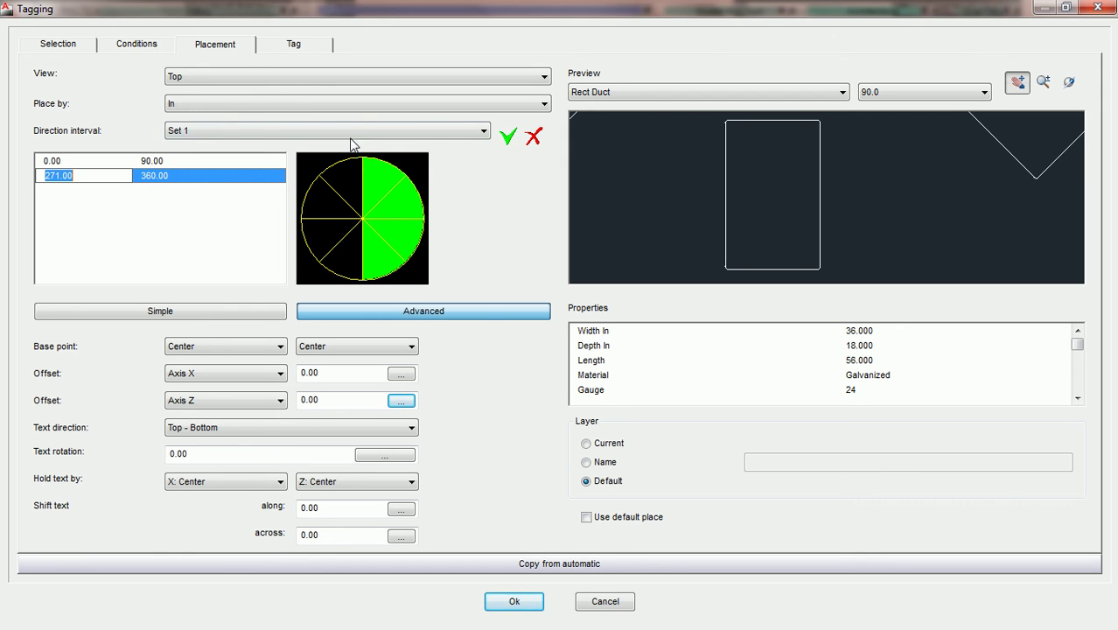
- Switch to Set 2 and set its interval's start angle to 91
{"action": "left_click", "coordinate": [319, 130]}
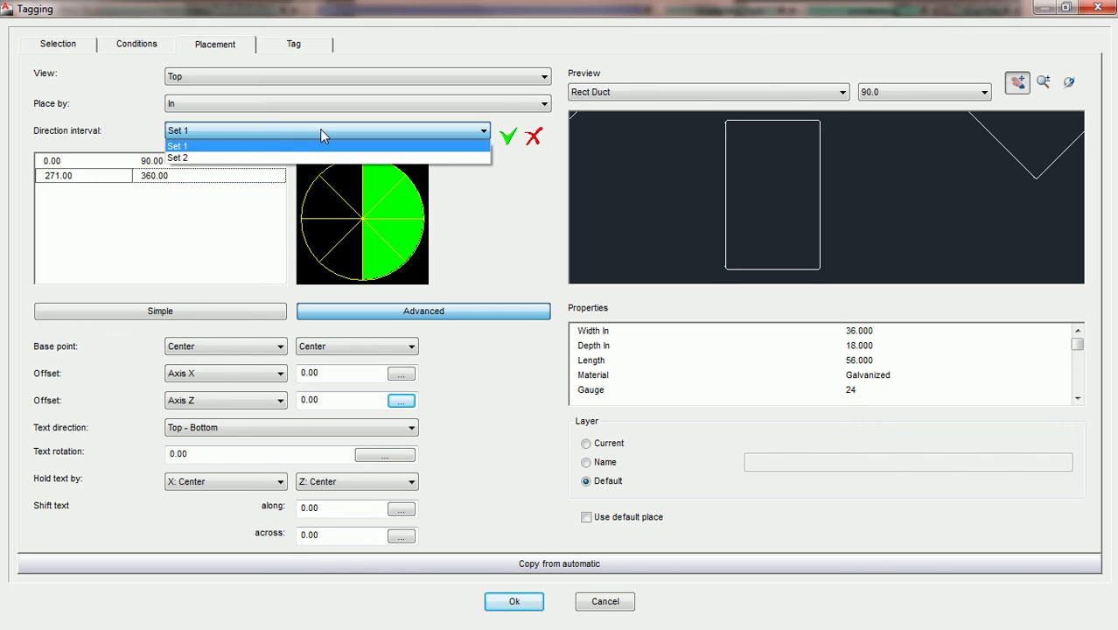
{"action": "left_click", "coordinate": [305, 153]}
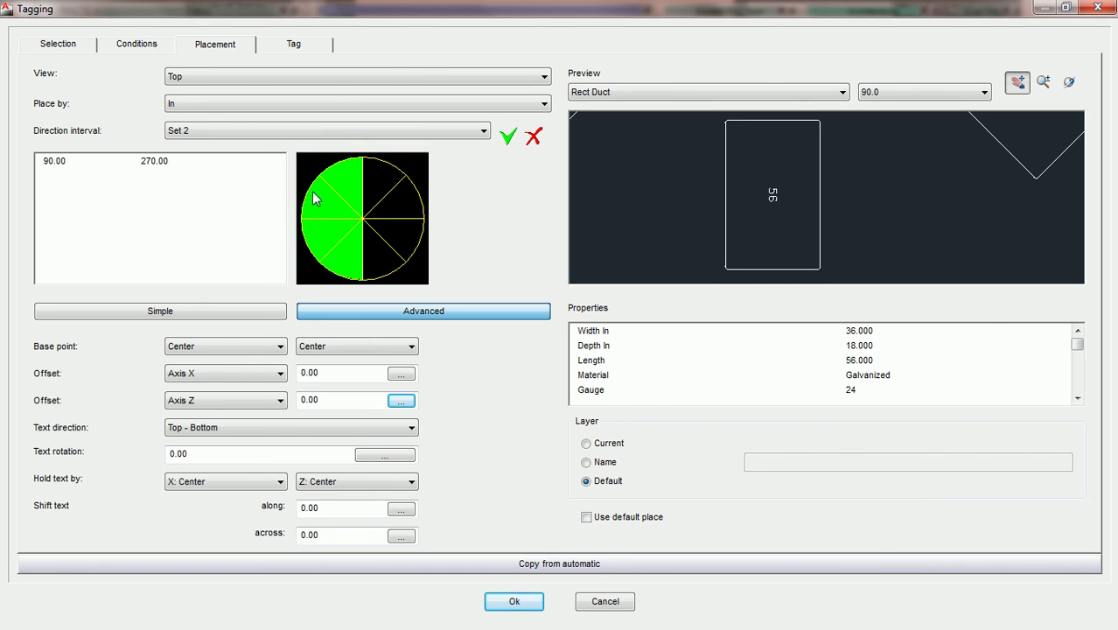
{"action": "double_click", "coordinate": [66, 163]}
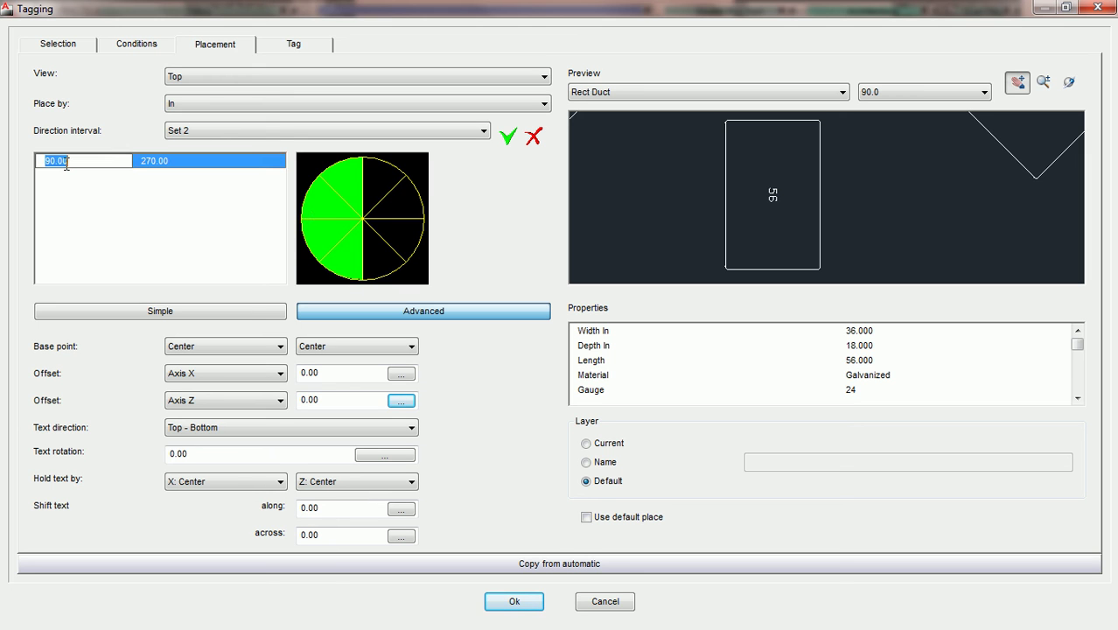
{"action": "type", "text": "91"}
{"action": "key", "text": "Return"}
- Show the full ring of ducts in the preview and set the preview angle to 45.0
{"action": "left_click", "coordinate": [845, 179]}
{"action": "scroll", "coordinate": [845, 181], "scroll_direction": "down", "scroll_amount": 3}
{"action": "scroll", "coordinate": [845, 181], "scroll_direction": "down", "scroll_amount": 2}
{"action": "left_click_drag", "start_coordinate": [841, 175], "coordinate": [847, 244]}
{"action": "scroll", "coordinate": [851, 222], "scroll_direction": "down", "scroll_amount": 1}
{"action": "mouse_move", "coordinate": [839, 197]}
{"action": "left_mouse_down"}
{"action": "mouse_move", "coordinate": [831, 232]}
{"action": "mouse_move", "coordinate": [823, 204]}
{"action": "left_mouse_up"}
{"action": "scroll", "coordinate": [820, 201], "scroll_direction": "down", "scroll_amount": 2}
{"action": "scroll", "coordinate": [819, 199], "scroll_direction": "up", "scroll_amount": 2}
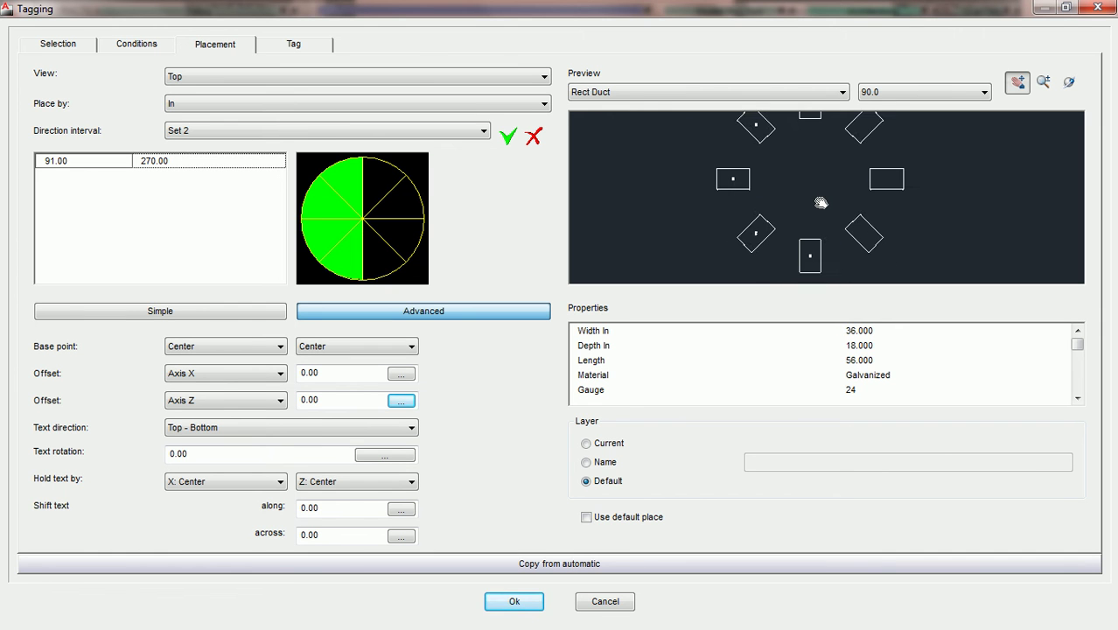
{"action": "left_click", "coordinate": [894, 96]}
{"action": "left_click", "coordinate": [871, 112]}
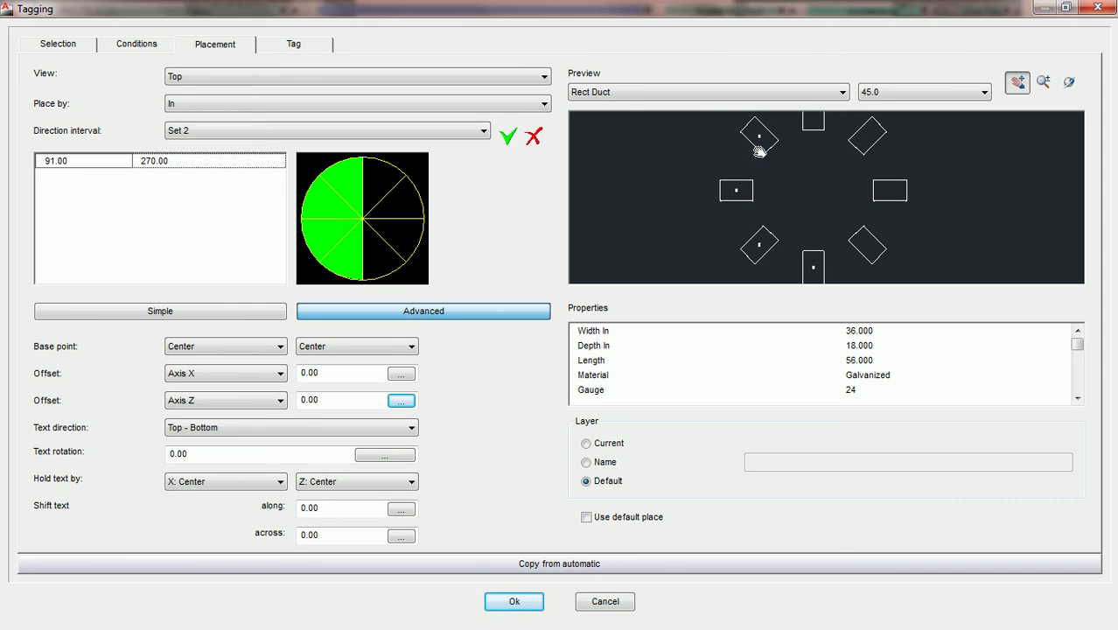
- Compare the previewed tag placement of Set 1 with that of Set 2, ending on Set 2
{"action": "left_click", "coordinate": [446, 133]}
{"action": "left_click", "coordinate": [444, 146]}
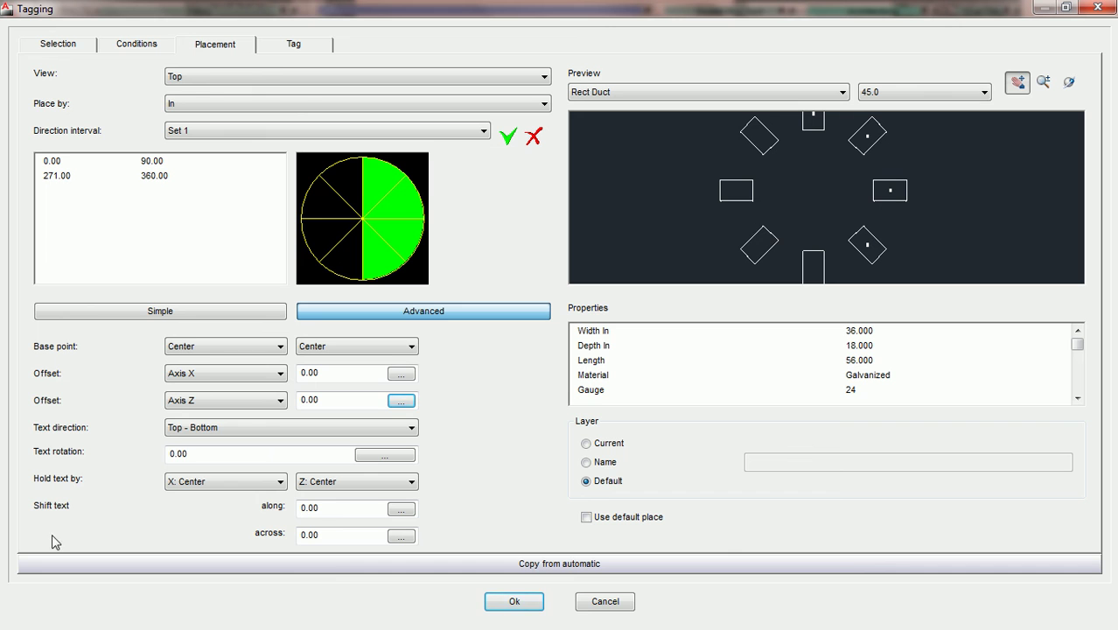
{"action": "left_click", "coordinate": [224, 130]}
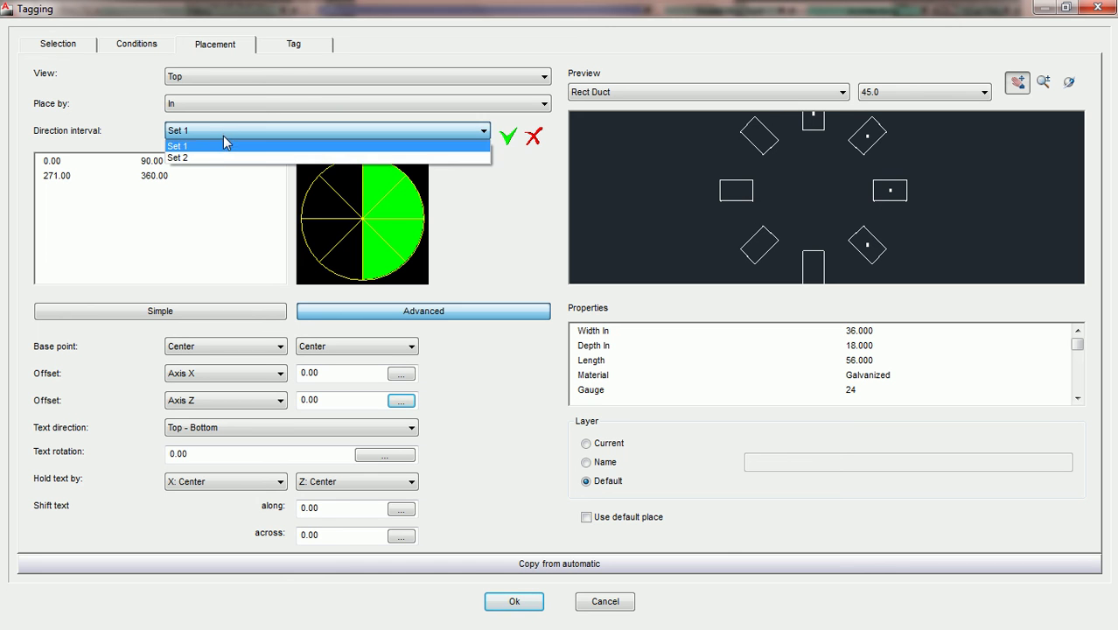
{"action": "left_click", "coordinate": [214, 154]}
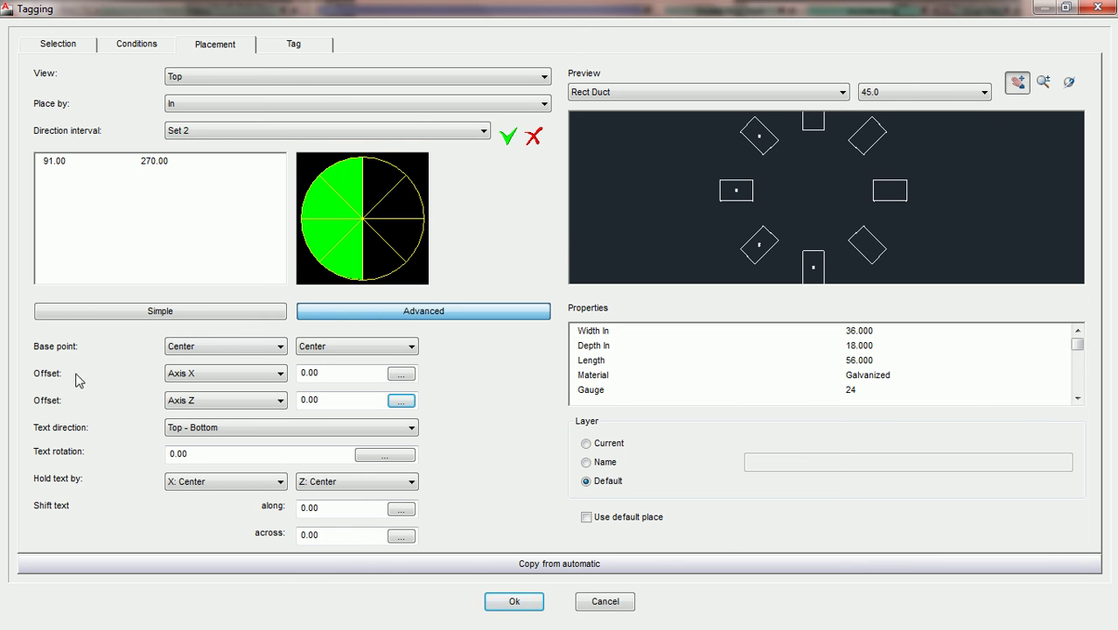